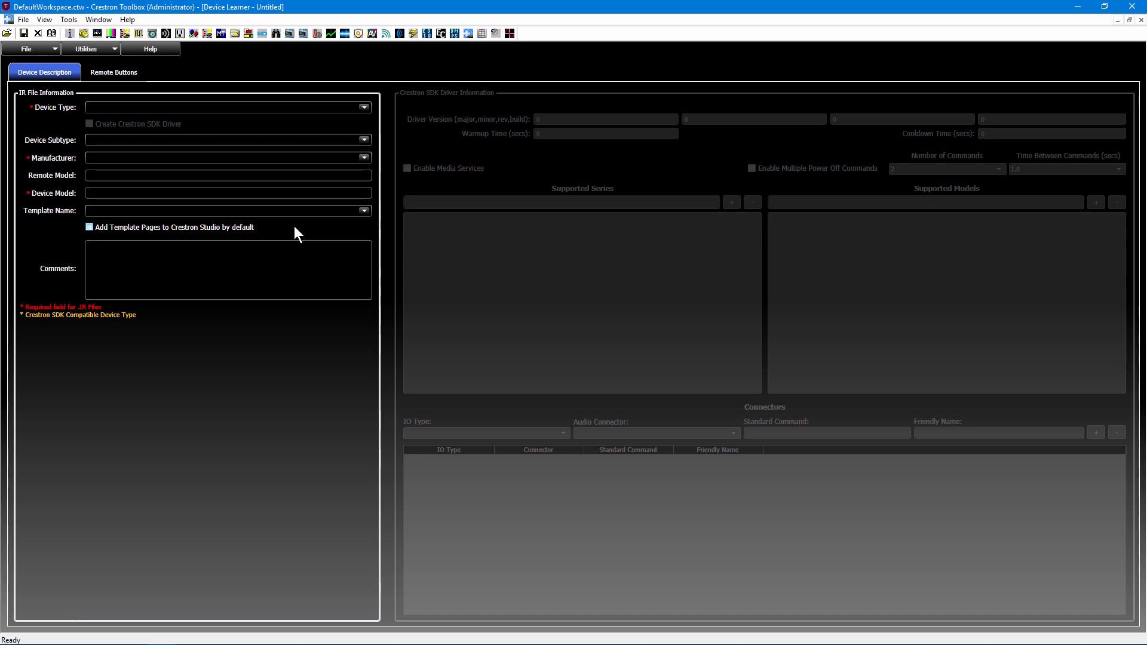
View the help topic about Device Learner and return to the device description
key("F1")
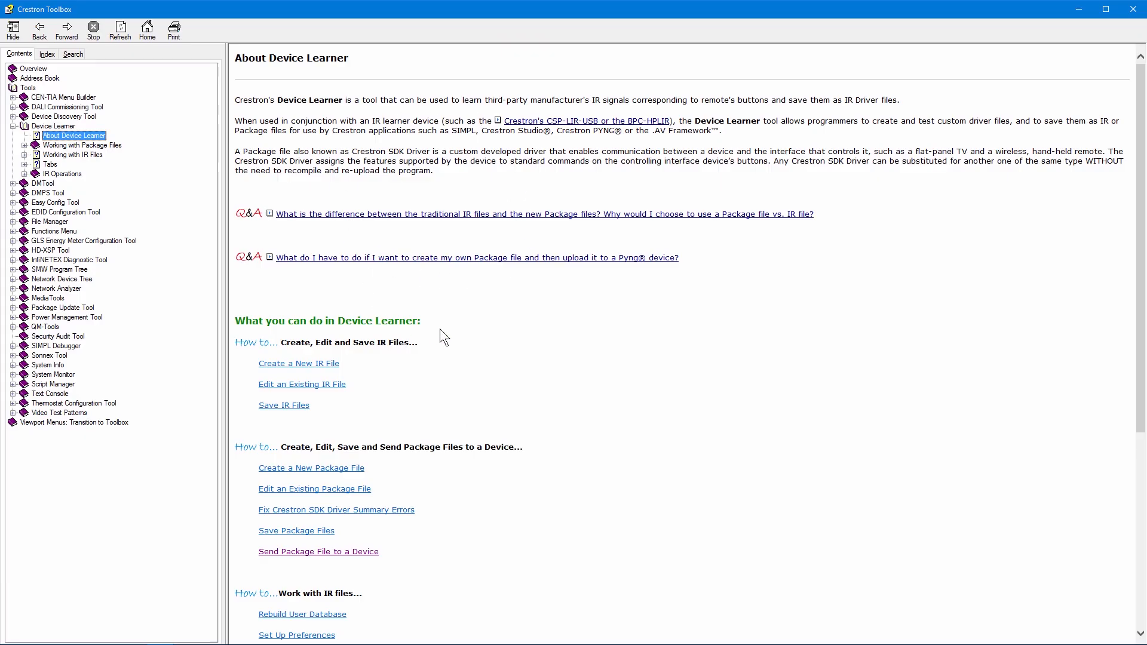
left_click(1133, 9)
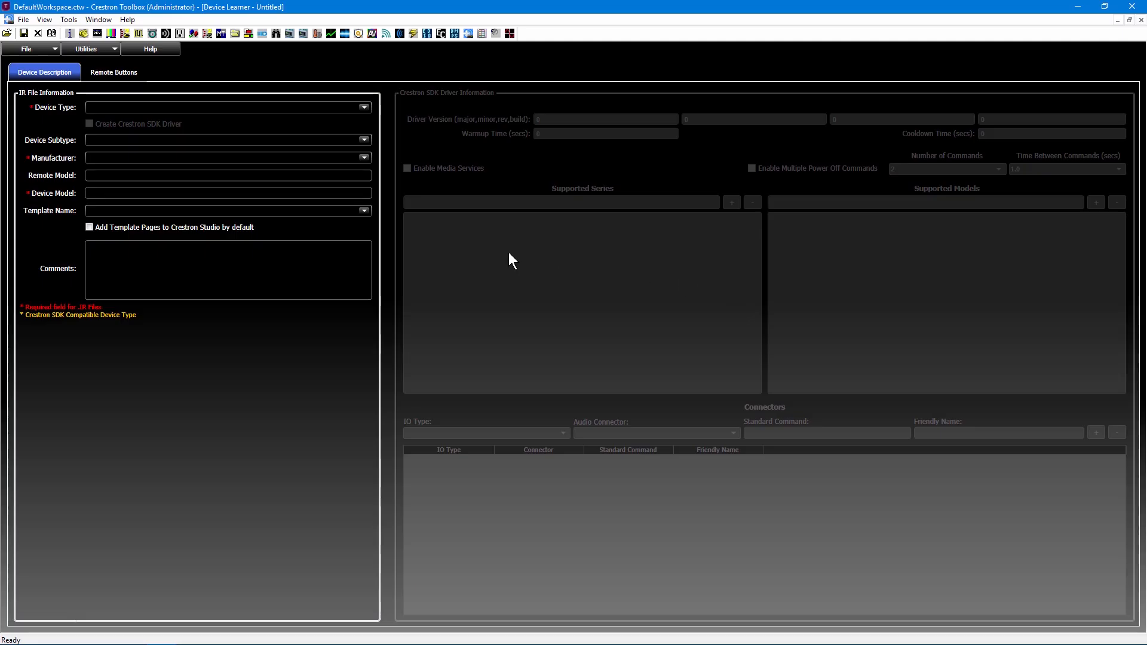
left_click(40, 77)
left_click(39, 77)
Open the IR file for Dell 1209S/1409X/1609WX Projectors from the Crestron database, browsing by manufacturer to the Video/Data Projector type
left_click(32, 50)
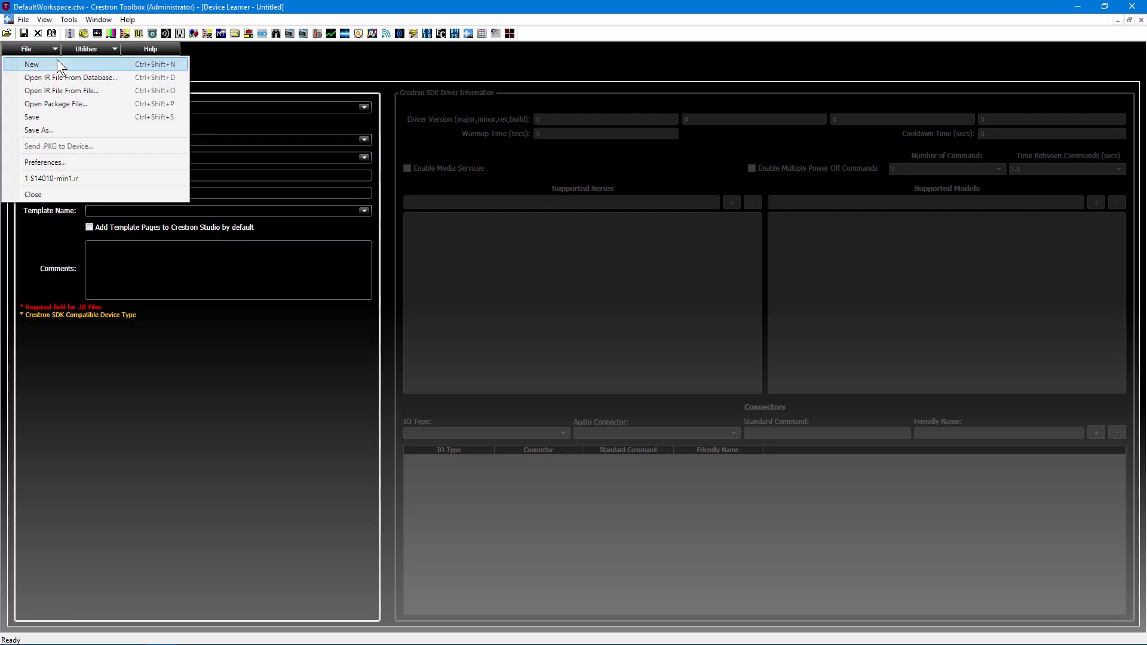
left_click(110, 80)
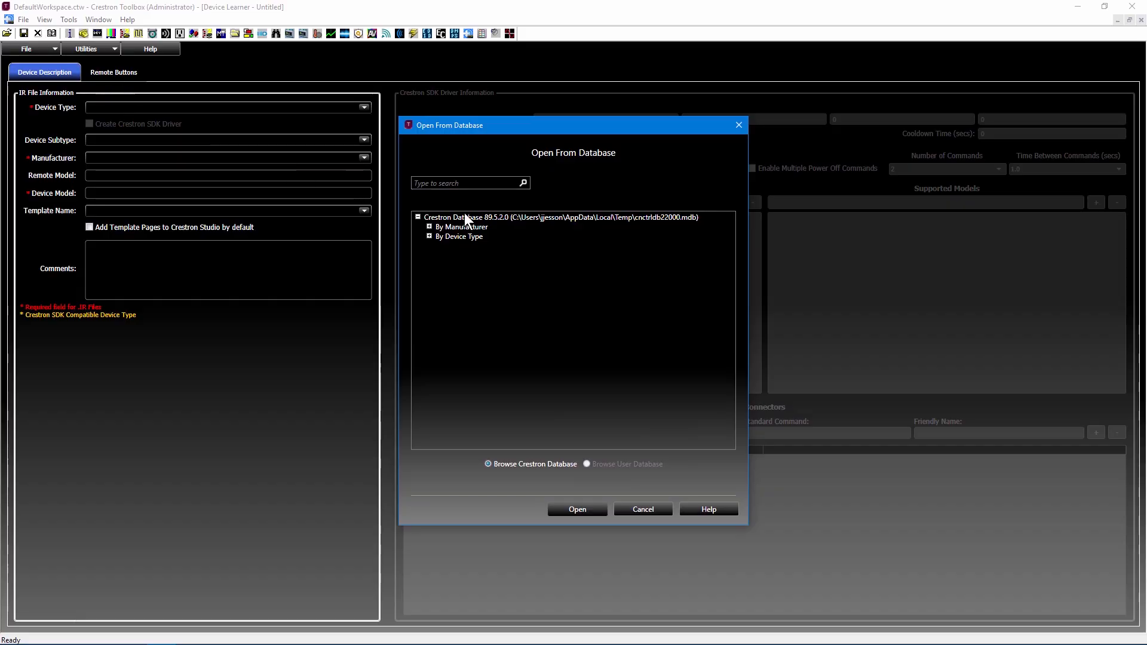
left_click(429, 227)
scroll(639, 304, "down", 8)
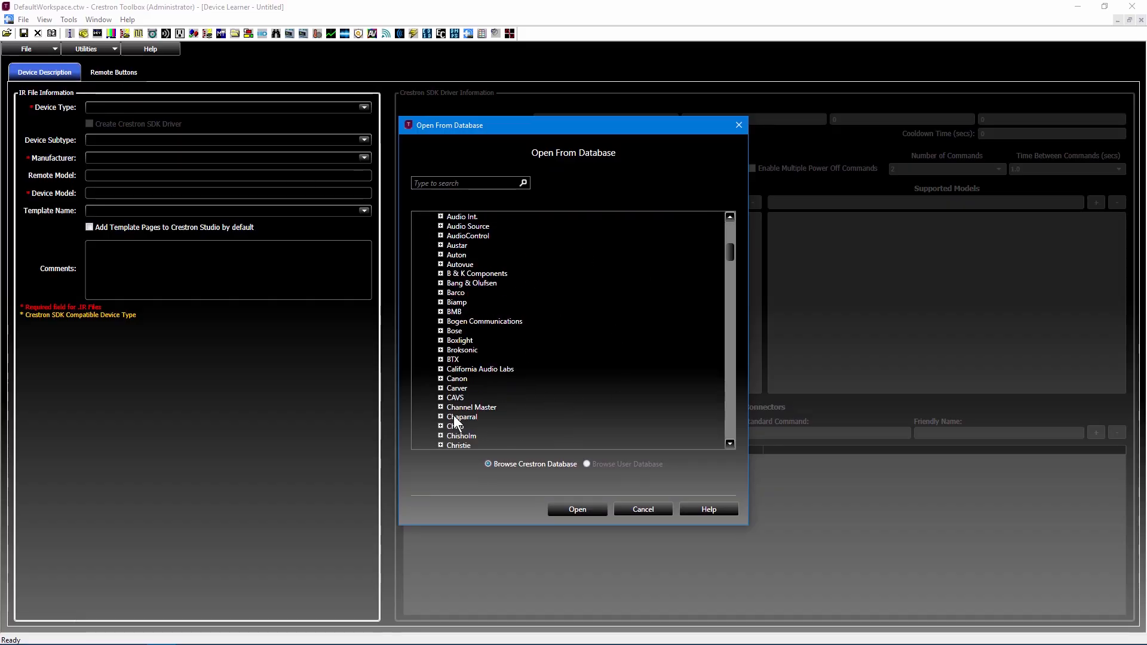
scroll(496, 400, "down", 7)
left_click(440, 435)
scroll(538, 349, "down", 3)
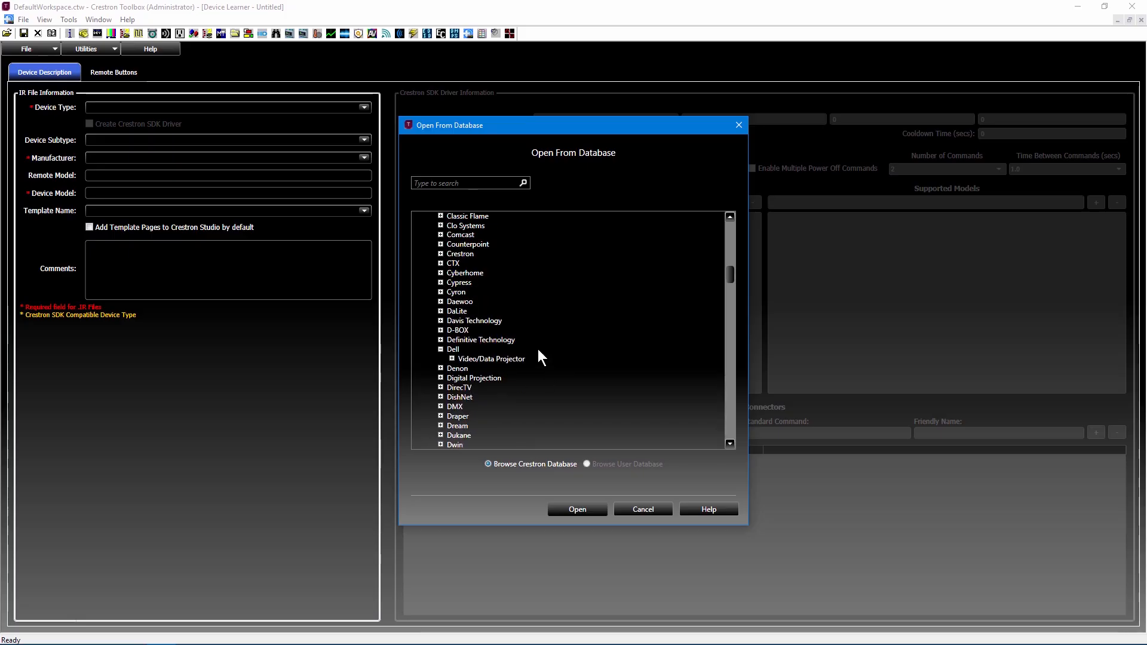
double_click(485, 359)
left_click(499, 368)
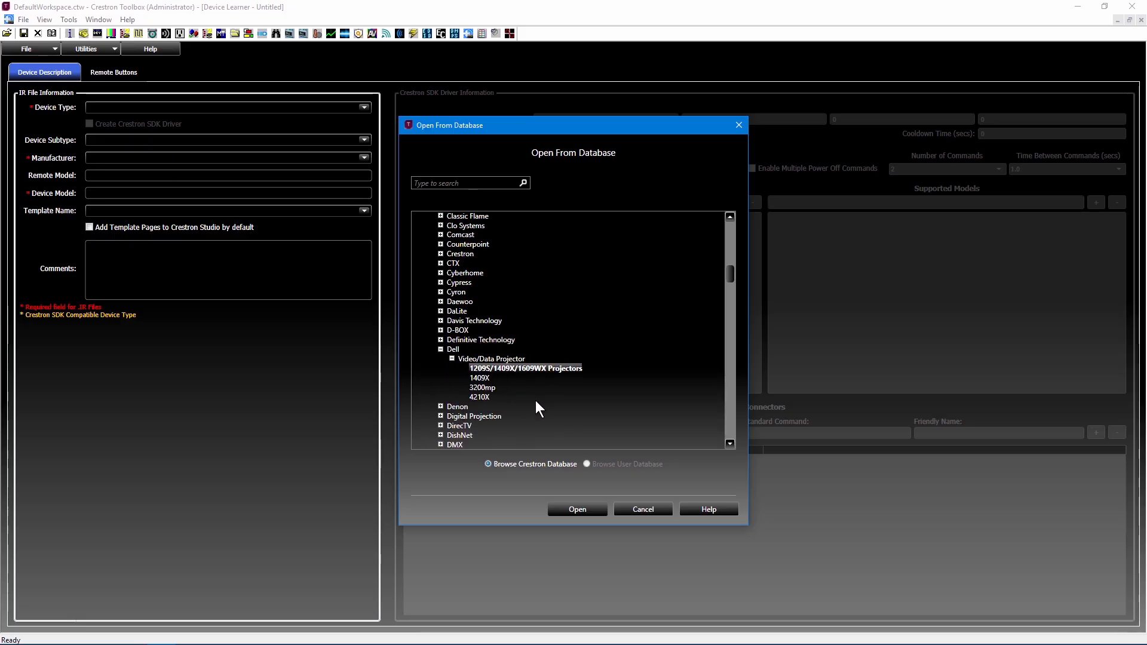
left_click(582, 512)
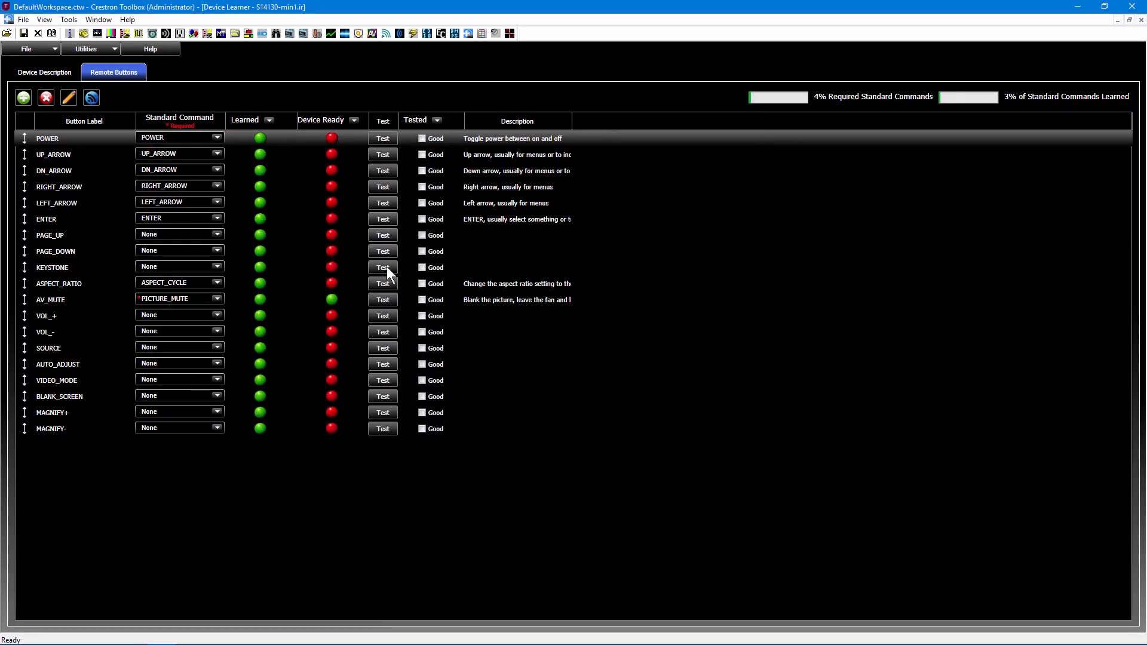
Review the loaded projector's device description and return to its remote buttons
left_click(48, 73)
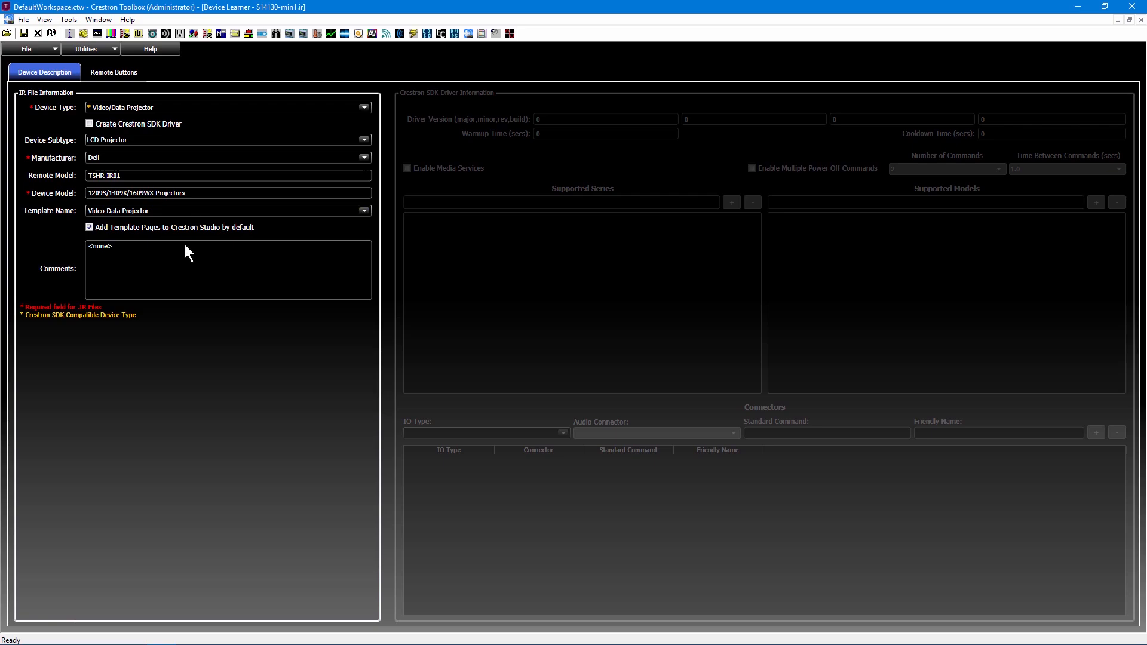
left_click(131, 72)
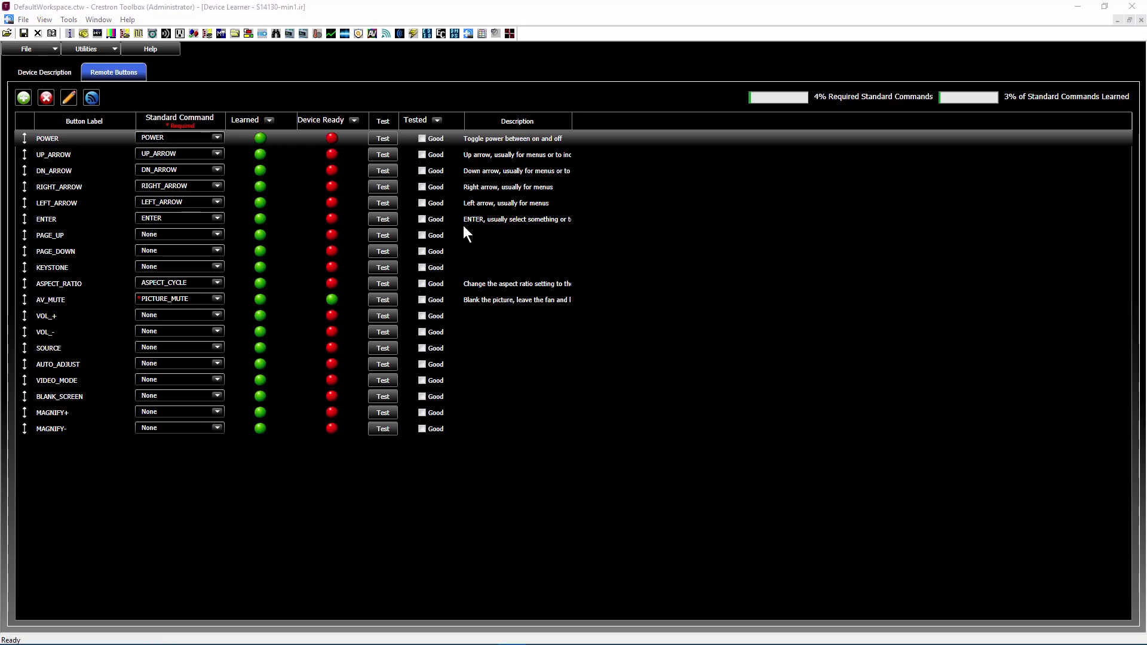
Connect to the learner, test the POWER button and mark it as working as expected
left_click(384, 138)
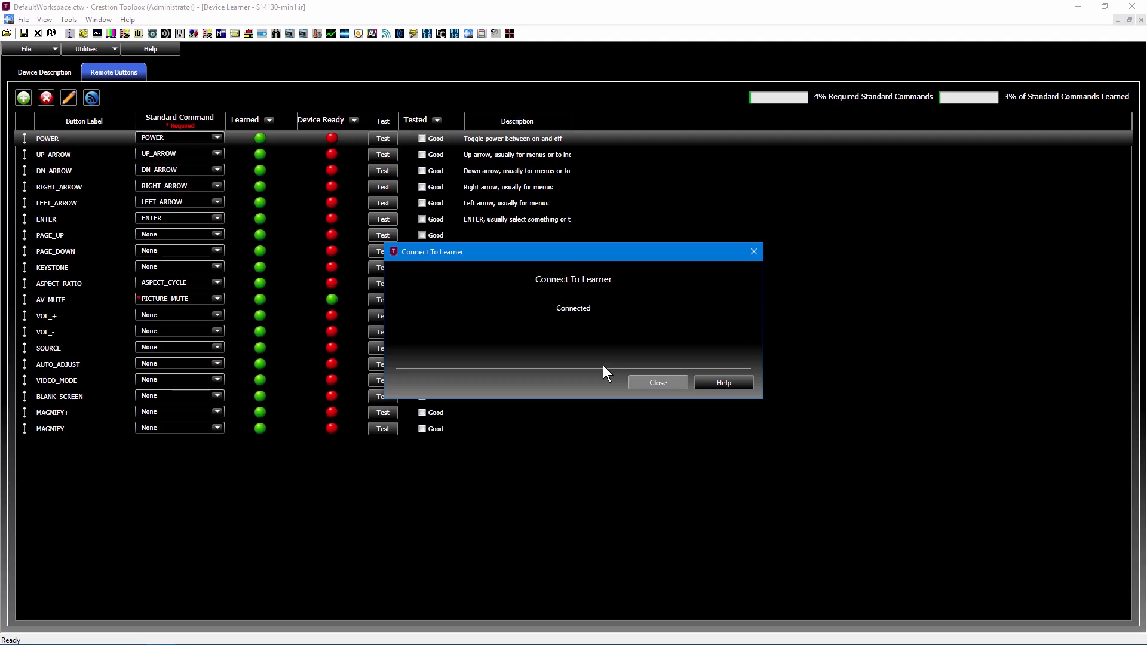
left_click(653, 385)
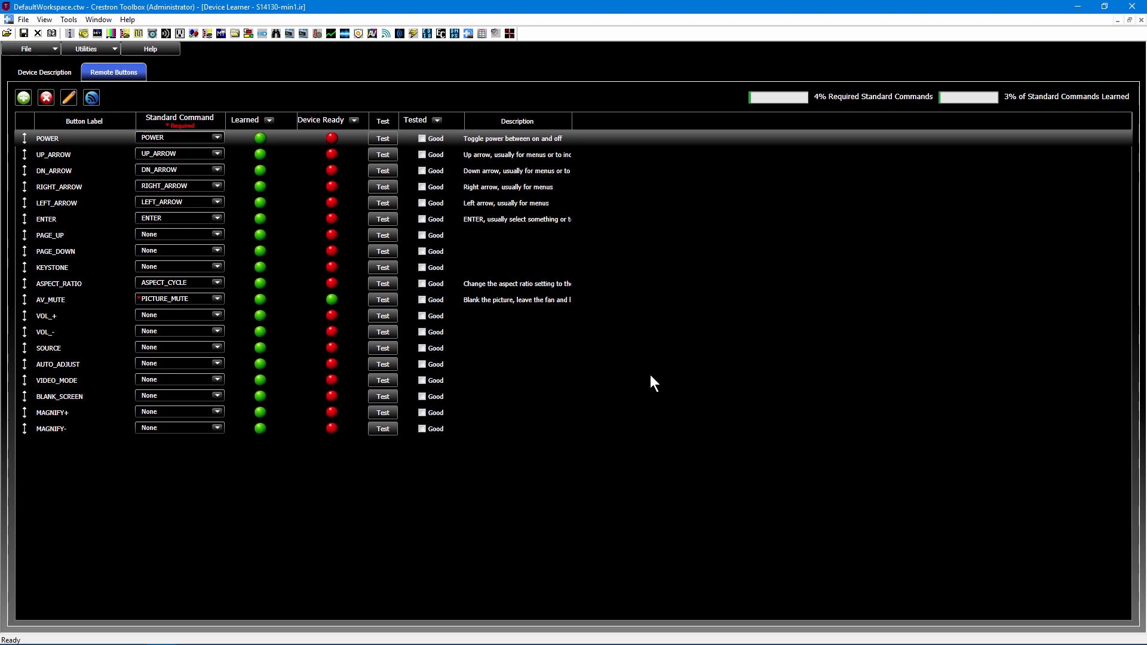
left_click(382, 137)
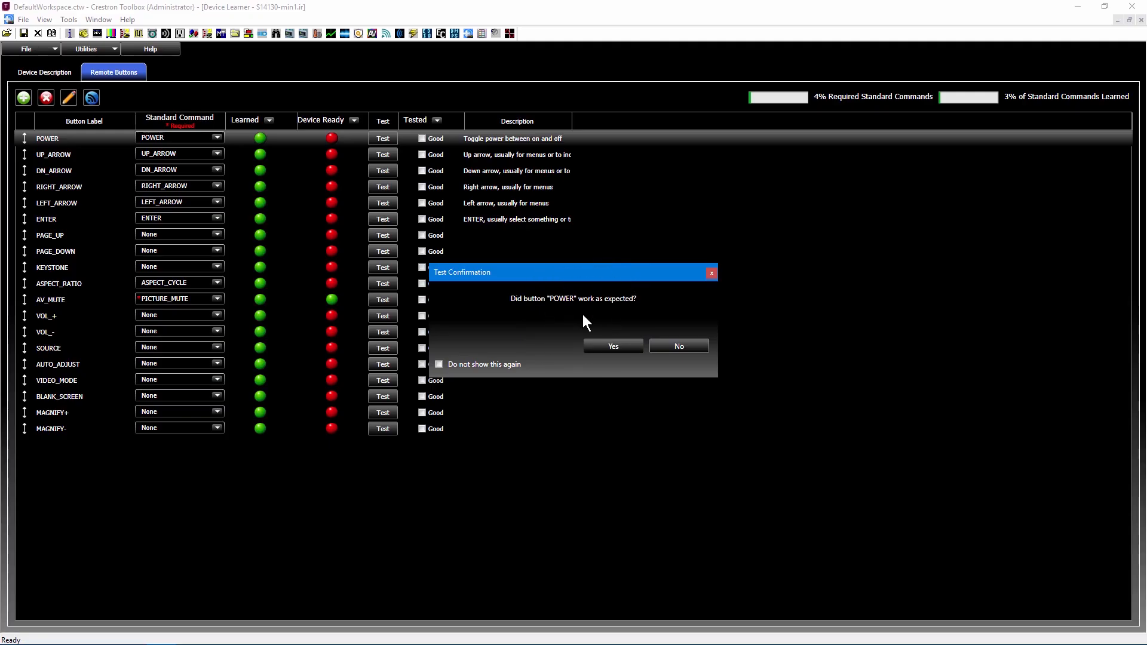
left_click(622, 349)
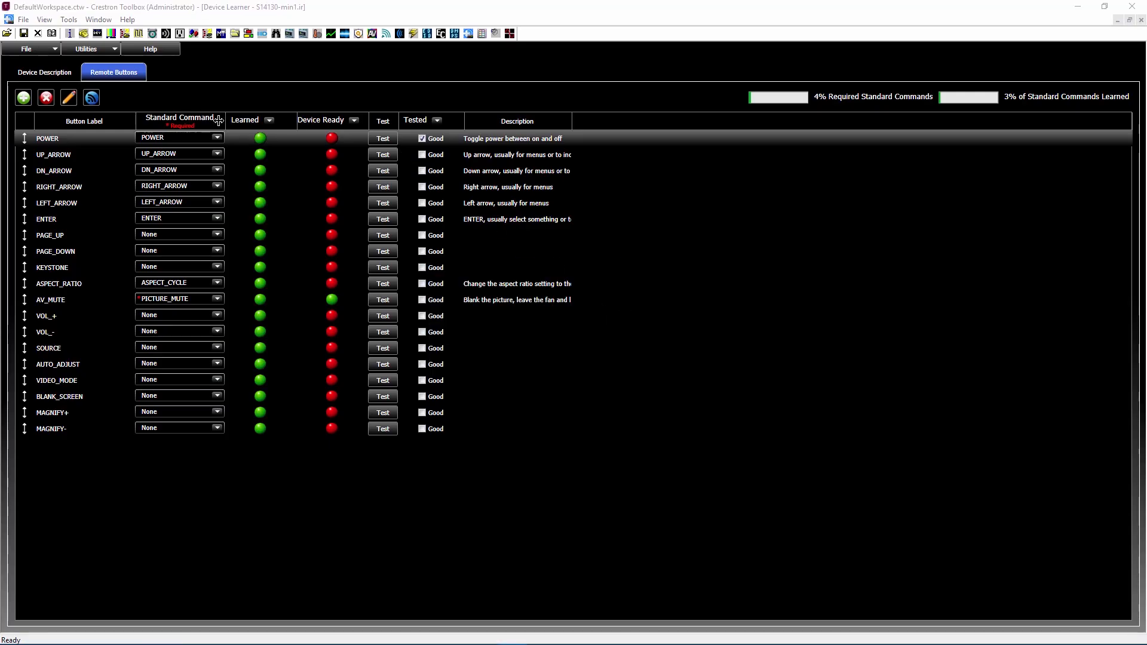
Add a remote button labelled "Test" and assign it the standard command HDMI_1
left_click(25, 102)
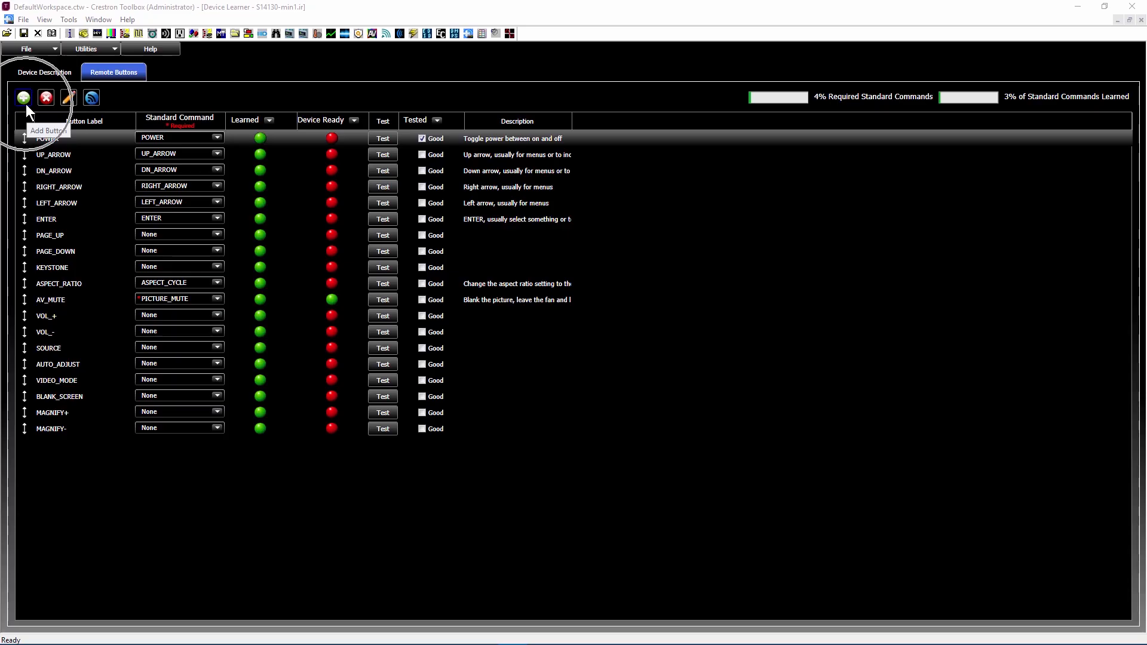
left_click(26, 104)
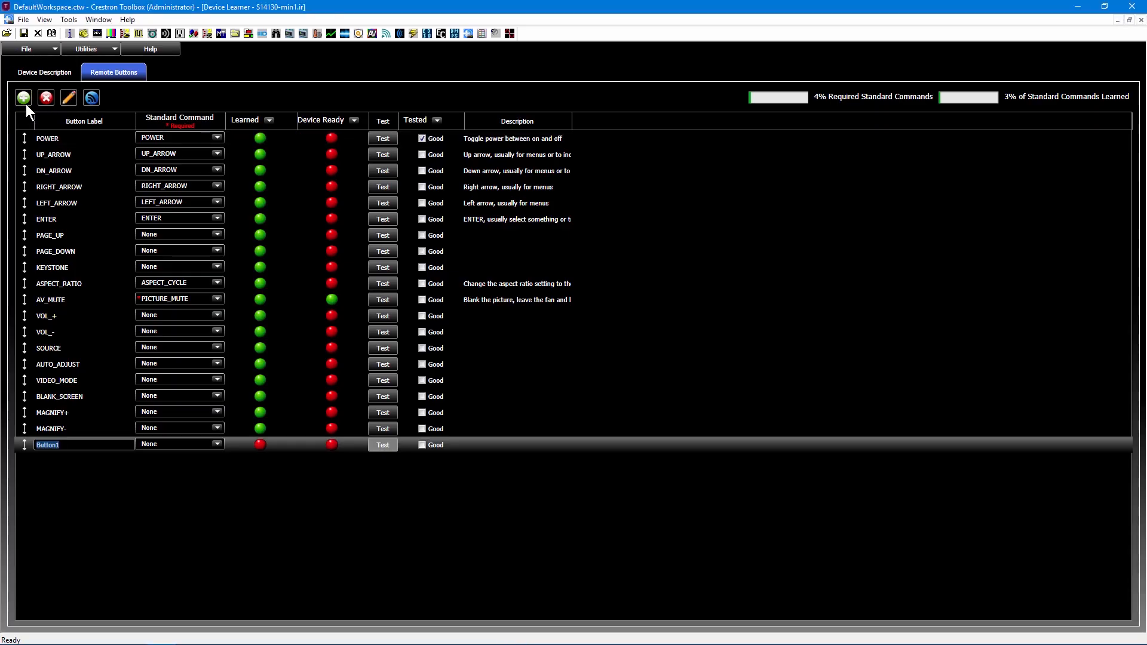
type("Test")
key("Return")
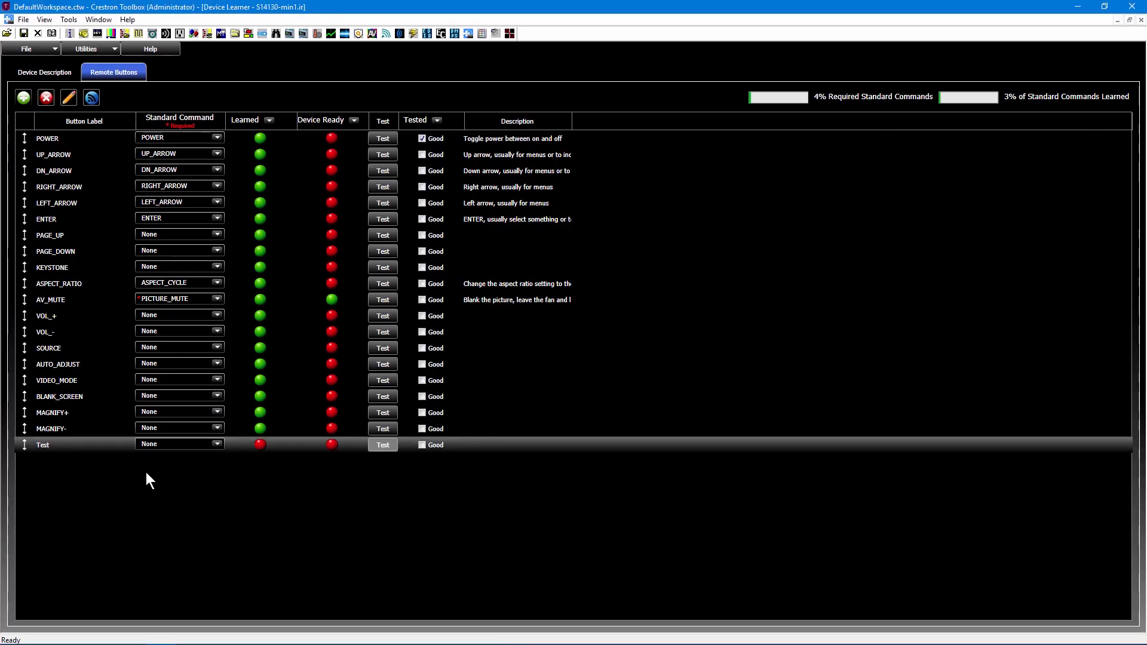
left_click(202, 445)
left_click(169, 284)
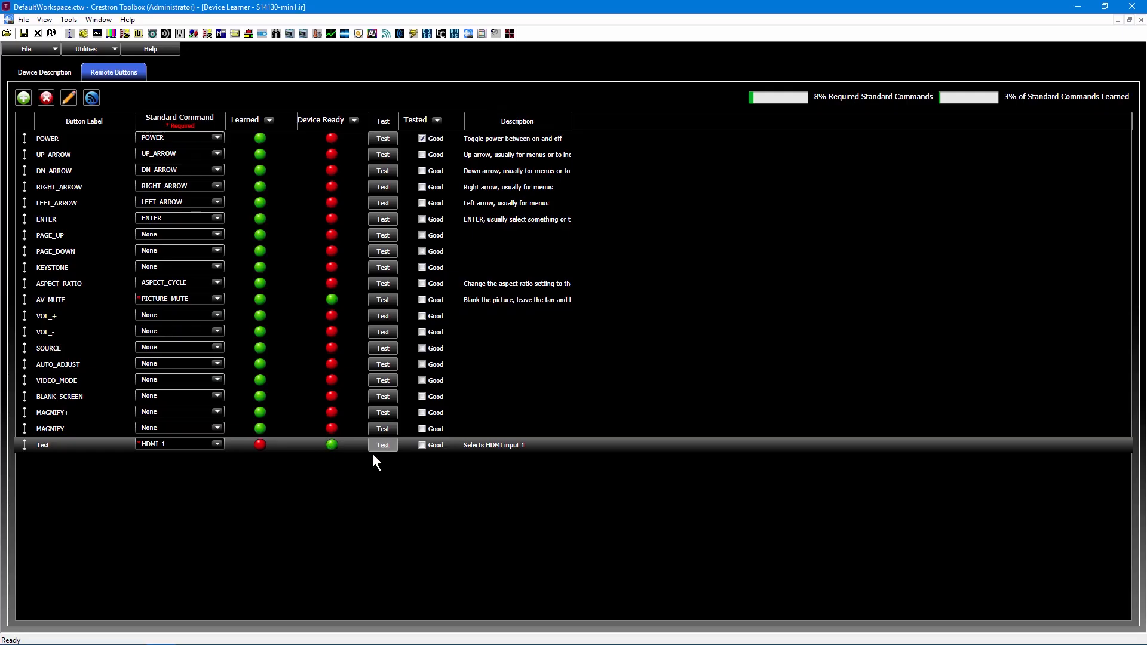
left_click(91, 445)
right_click(91, 444)
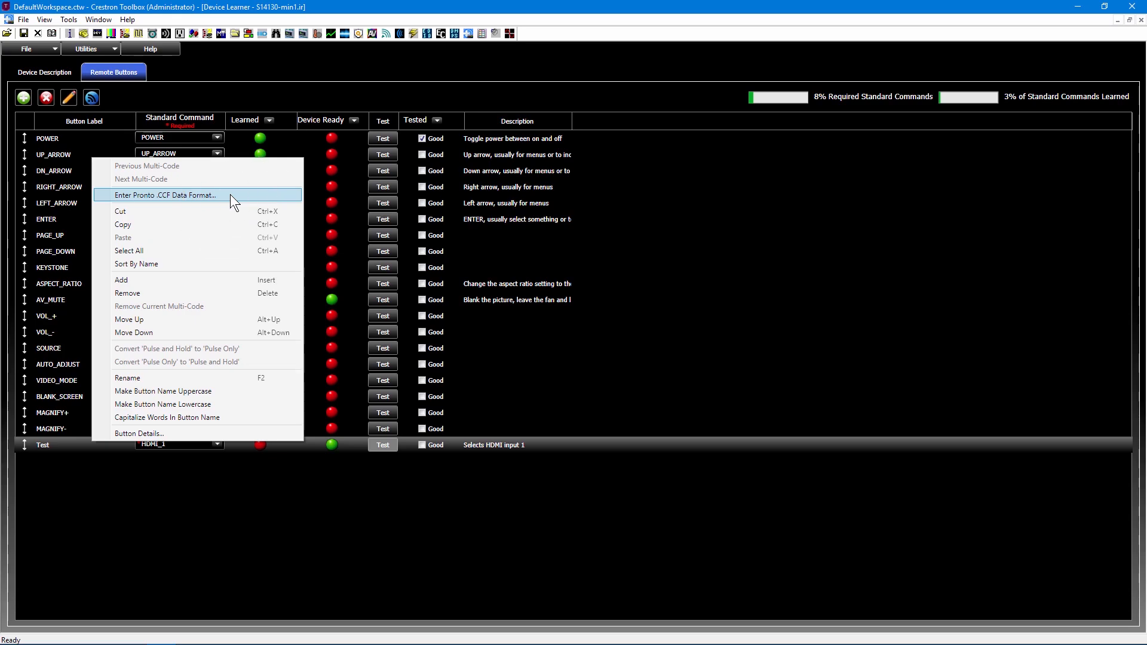
left_click(144, 497)
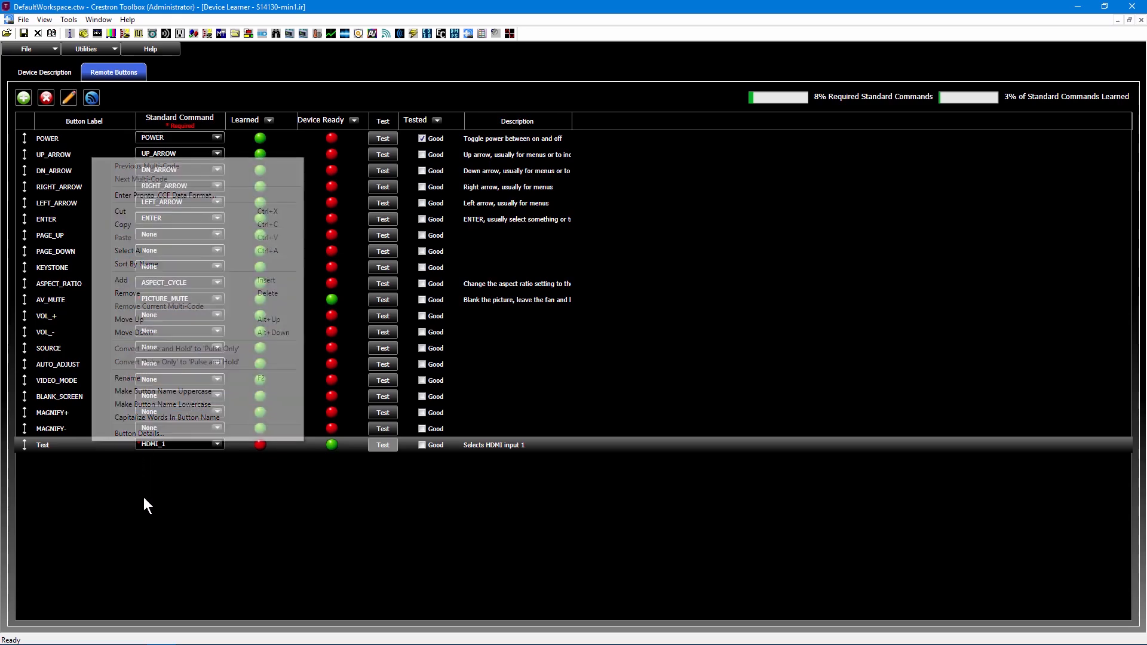
Learn the IR signal for the selected Test button
left_click(92, 99)
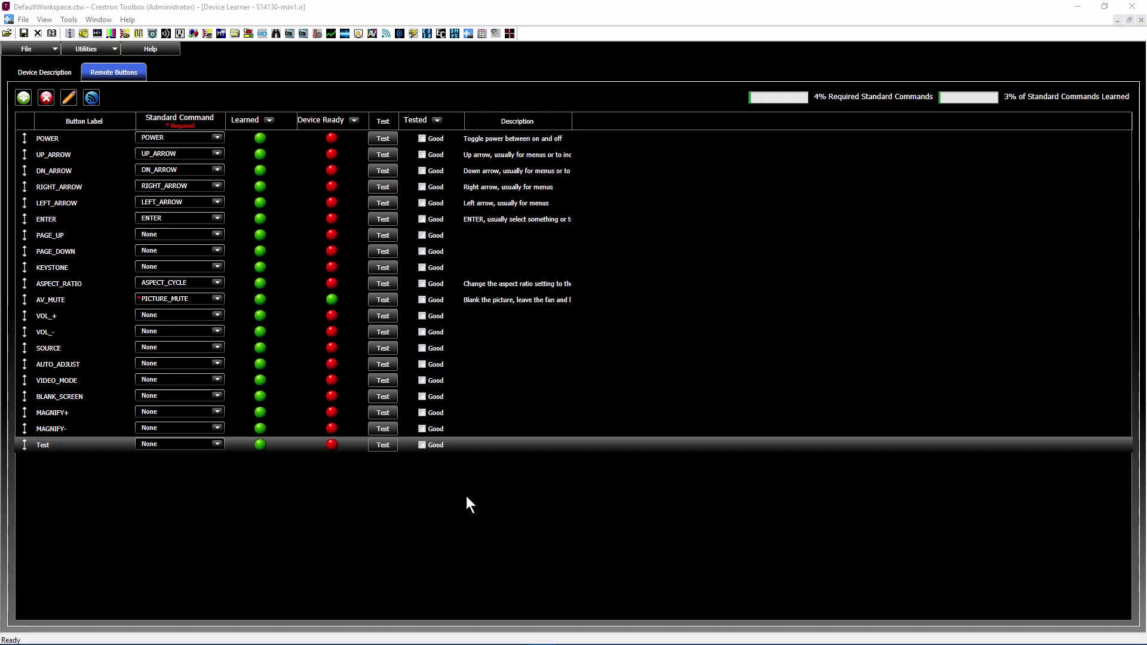
key("ctrl")
key("ctrl")
left_click(103, 47)
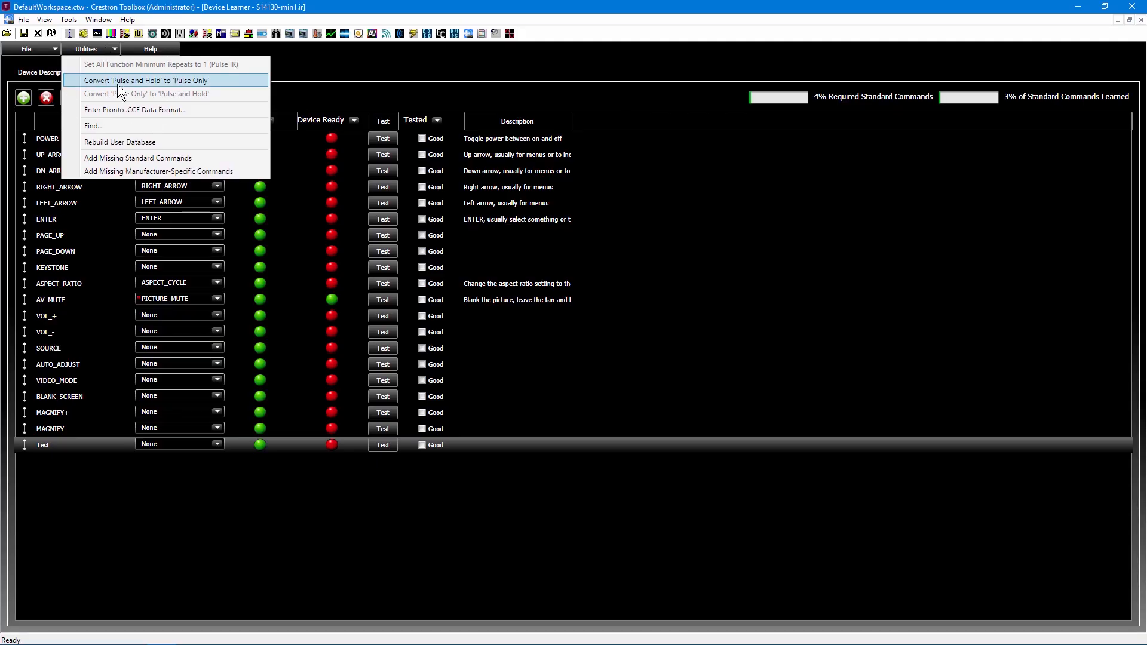
left_click(118, 82)
key("ctrl")
left_click(151, 94)
left_click(103, 50)
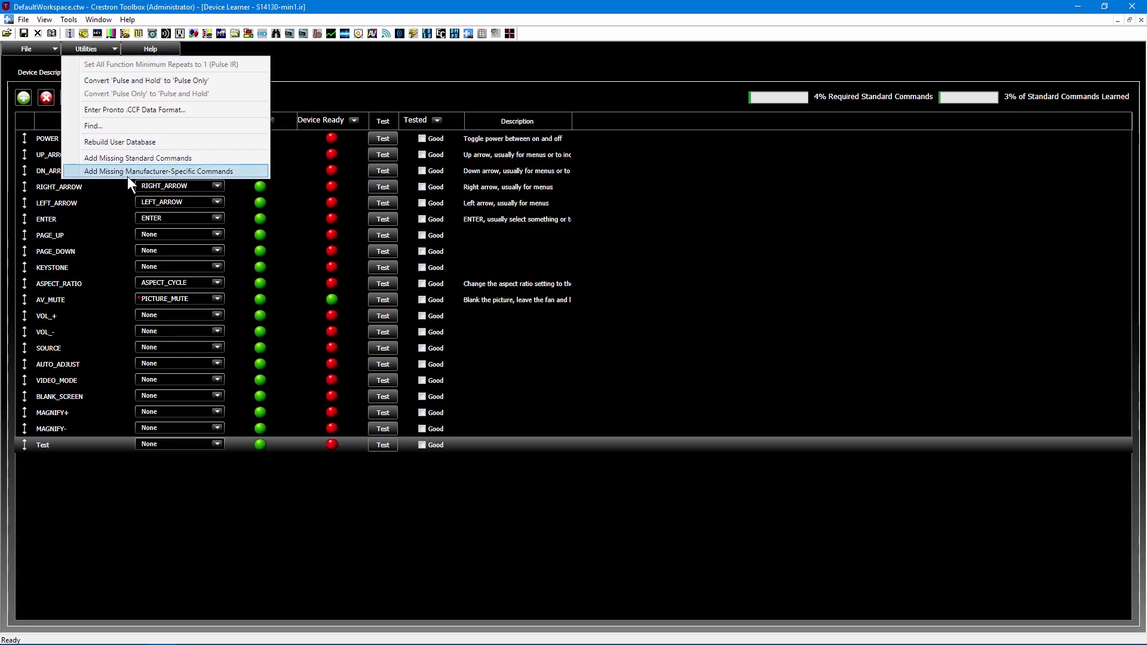
left_click(334, 535)
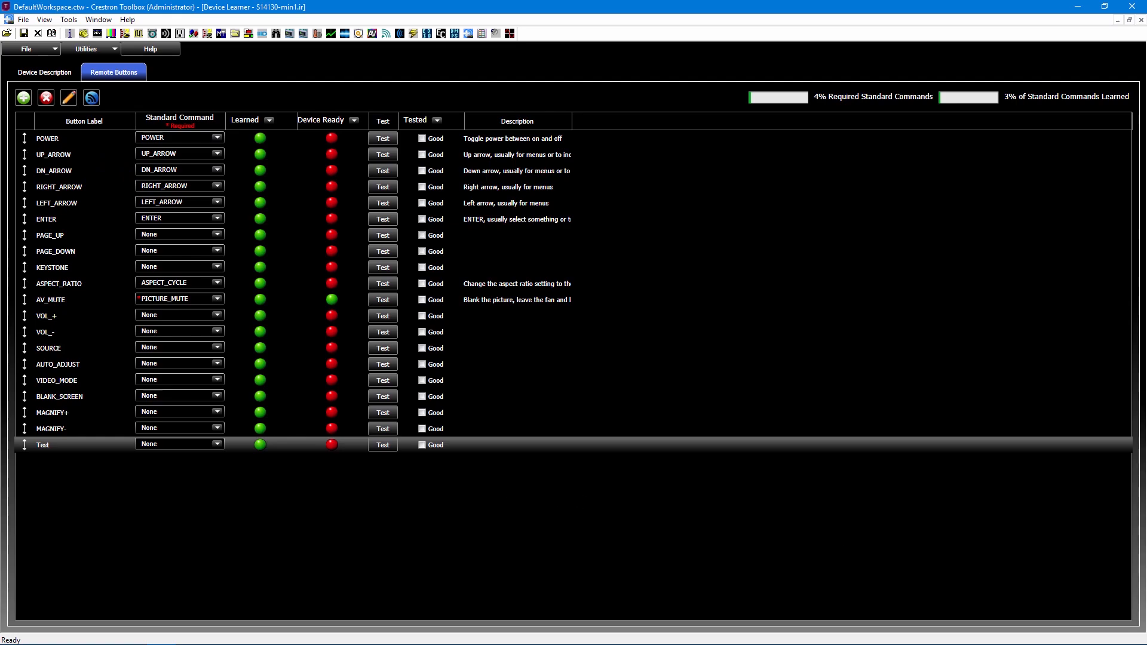
Look through the available standard commands for the learned Test button and assign HDMI_1
left_click(217, 444)
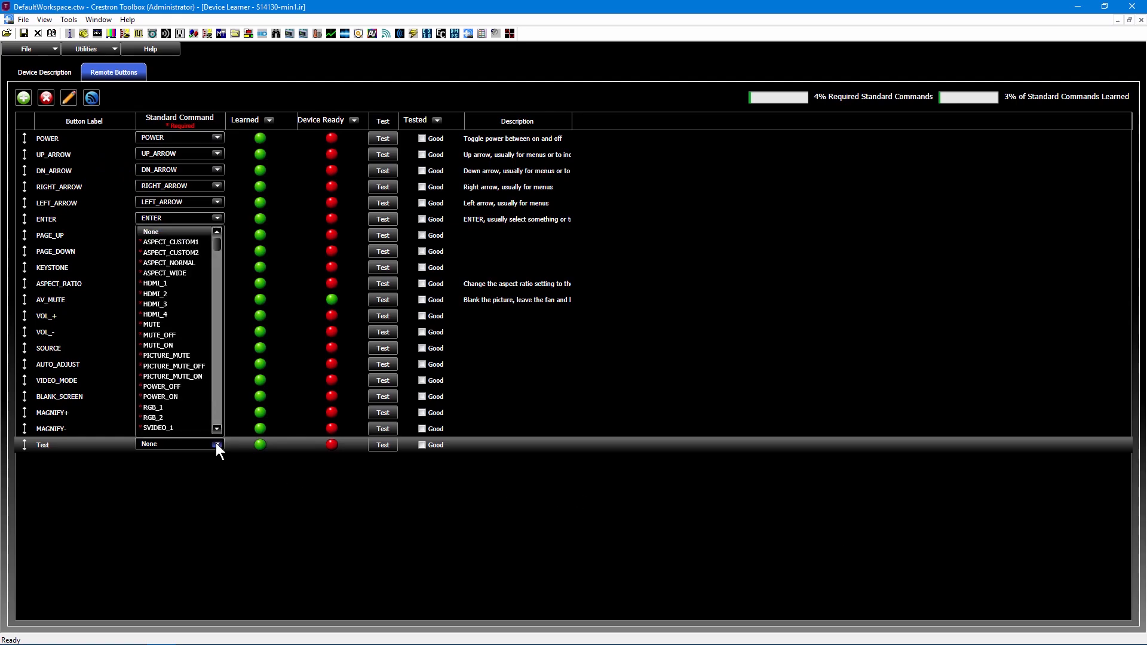
left_click_drag(217, 236, 201, 399)
scroll(185, 370, "down", 8)
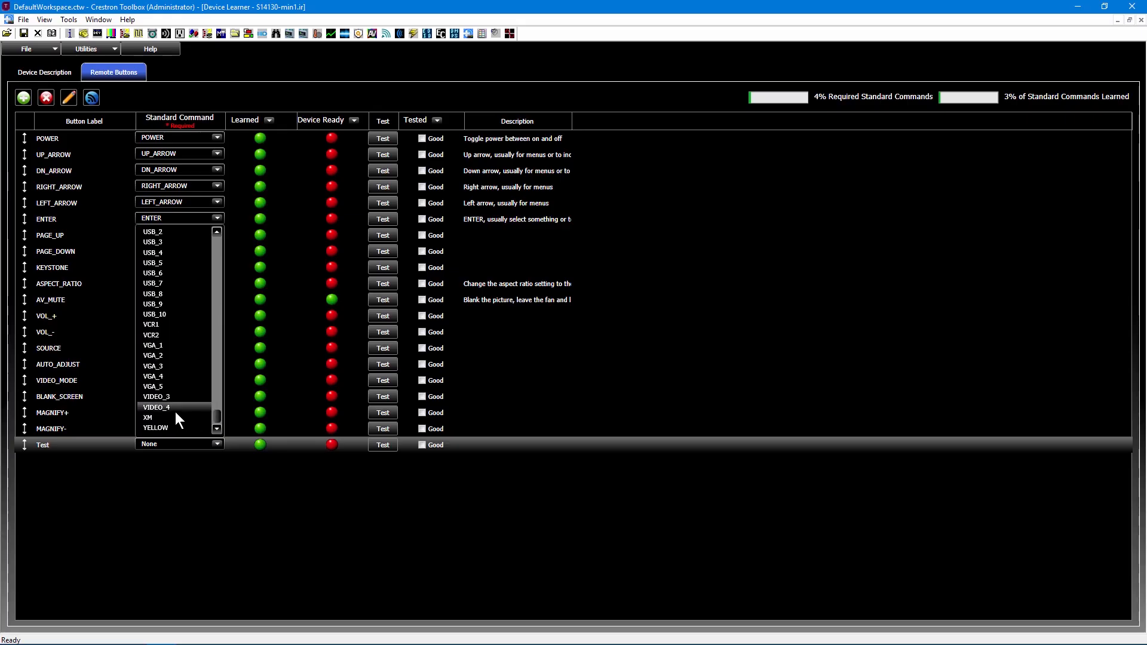
scroll(190, 336, "up", 20)
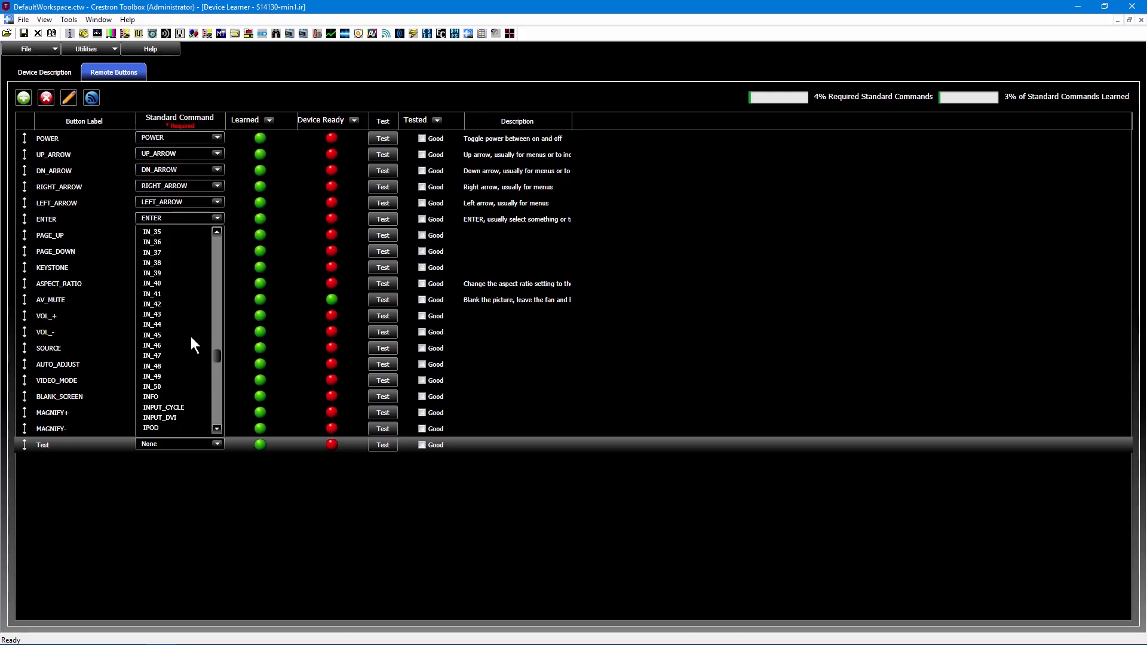
scroll(192, 336, "up", 20)
scroll(181, 314, "up", 20)
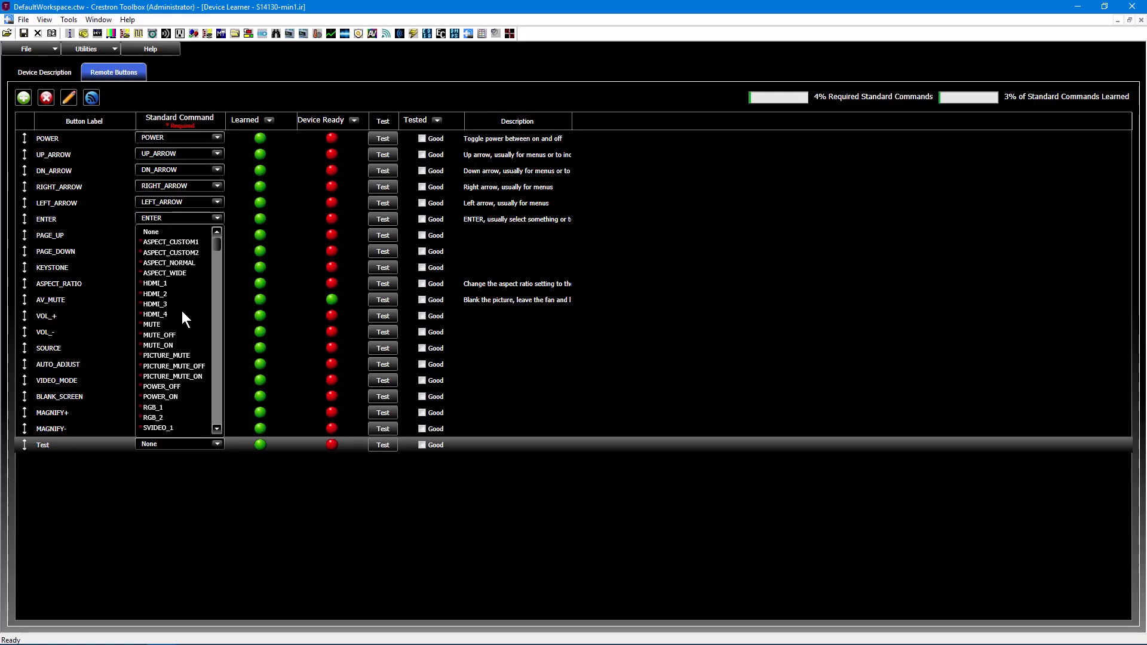
left_click(178, 284)
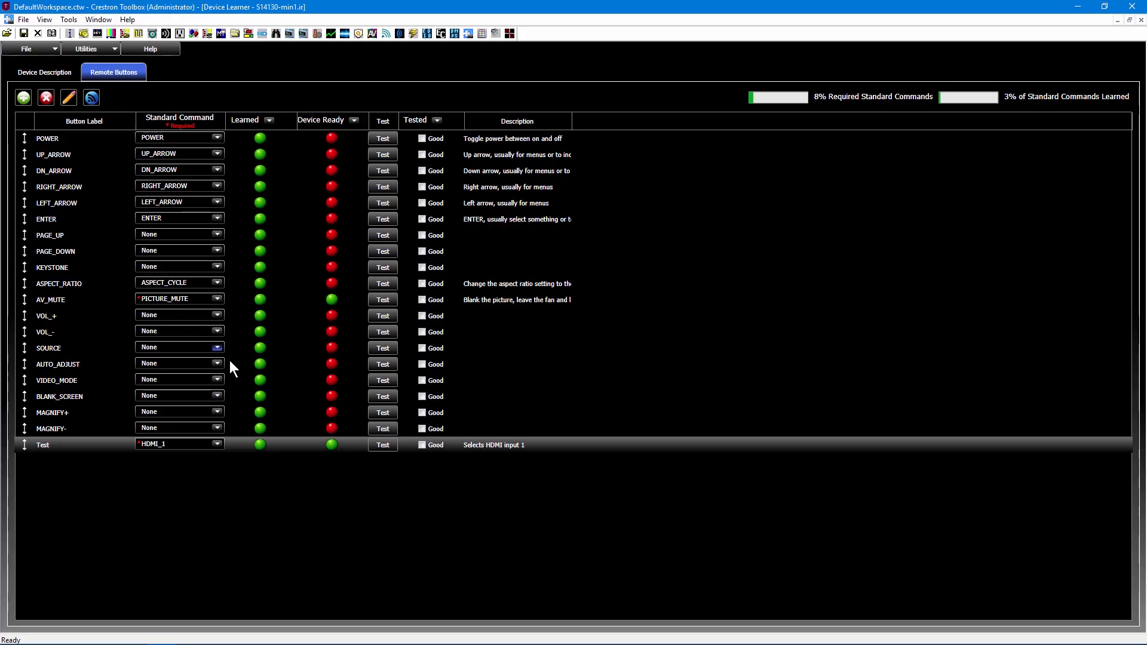